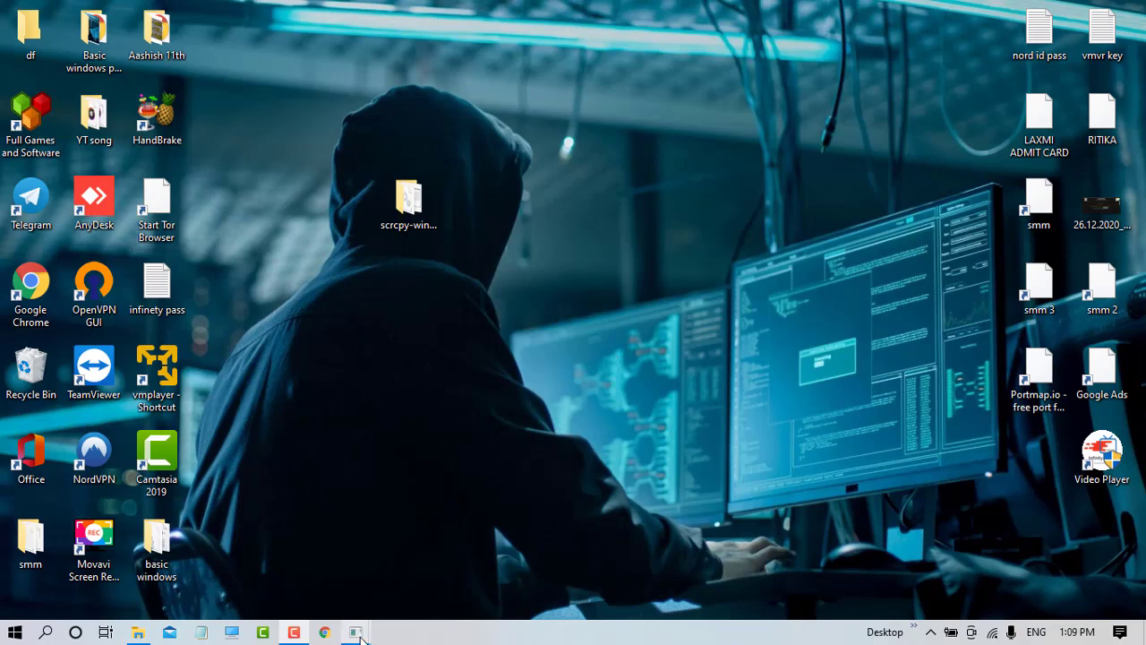
# - Show the mirrored Redmi Note 8 Pro window and move it clear of the scrcpy folder on the desktop
pyautogui.moveTo(359, 635)
pyautogui.click(446, 560)
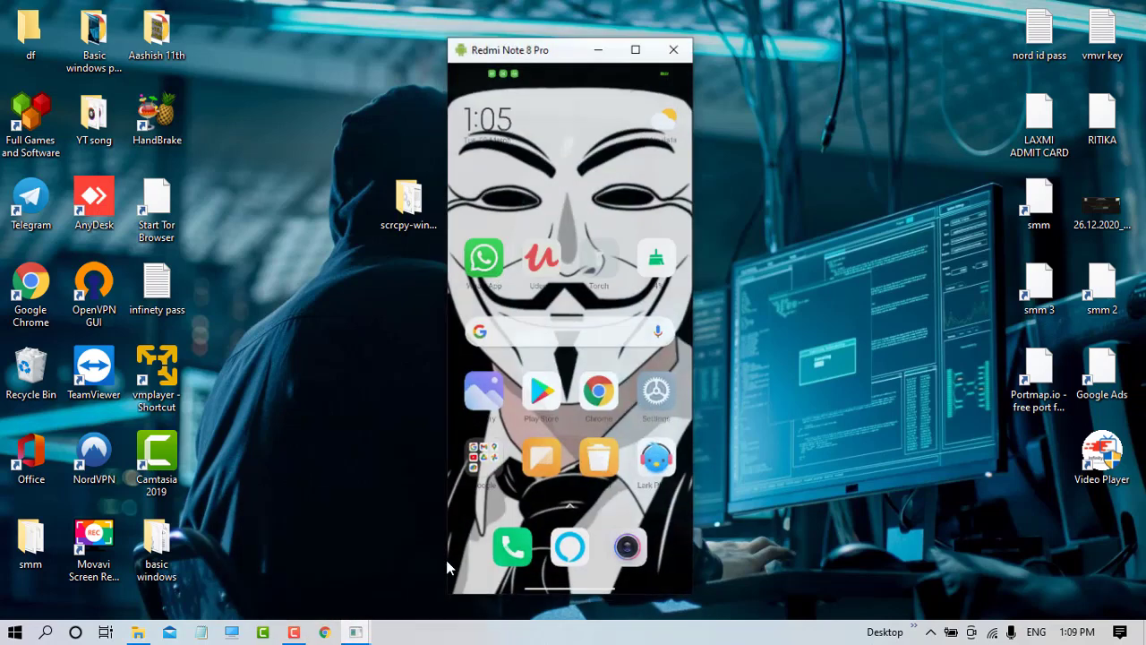
pyautogui.moveTo(559, 45); pyautogui.dragTo(678, 42)
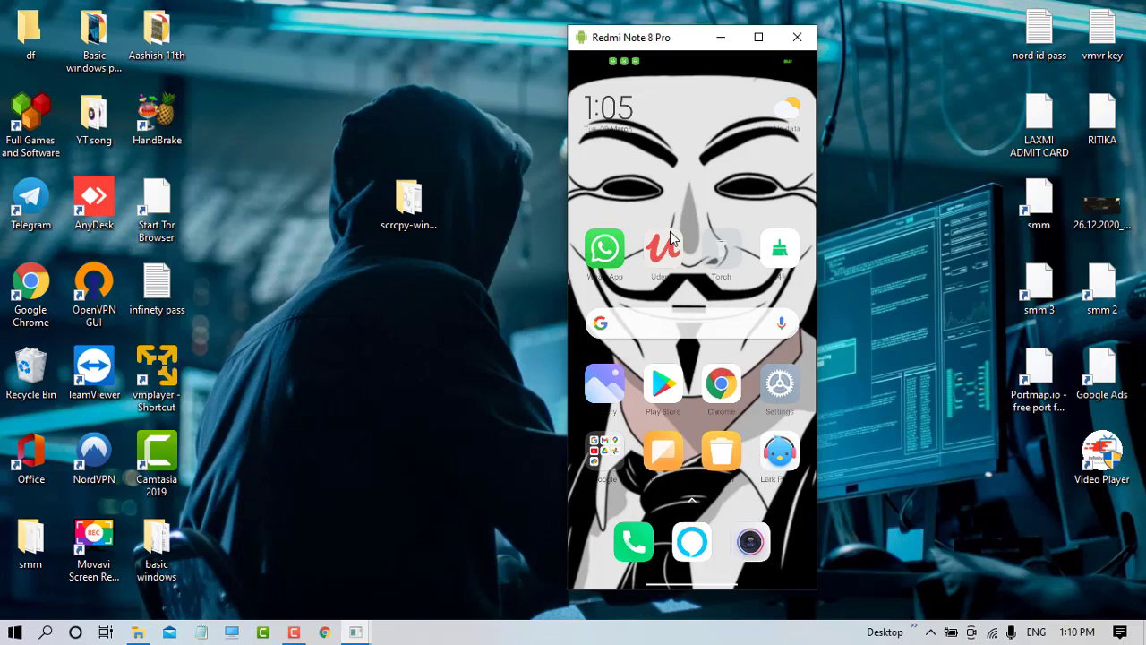
# - Look through the phone's app drawer and home screen pages
pyautogui.scroll(-1, 680, 360)
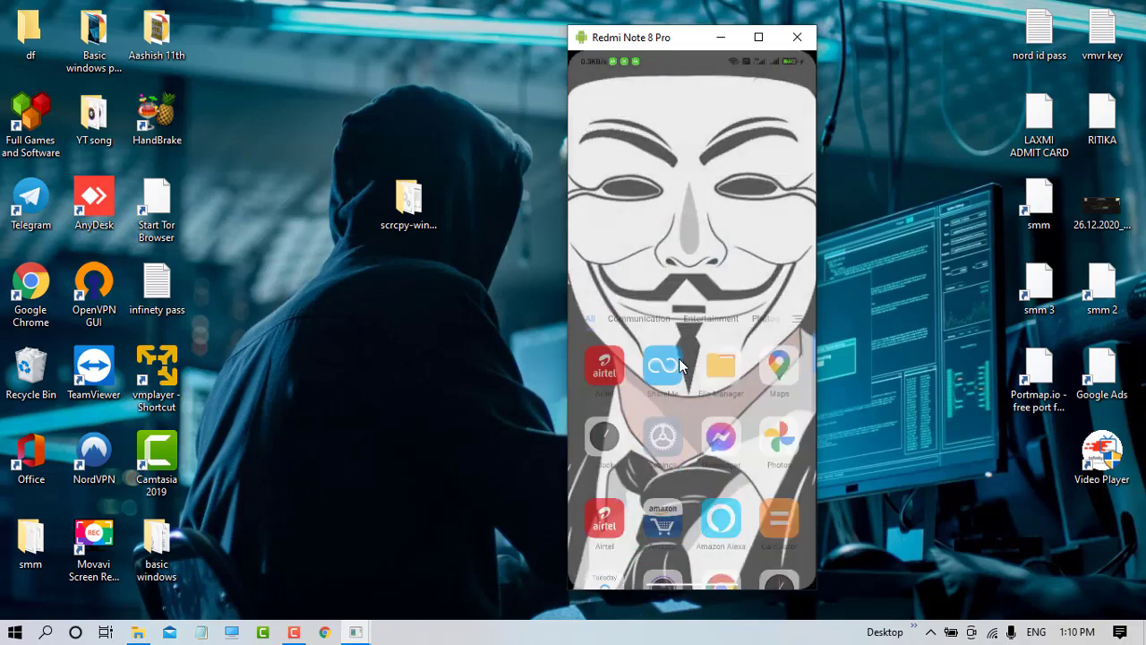
pyautogui.scroll(2, 678, 365)
pyautogui.scroll(5, 679, 366)
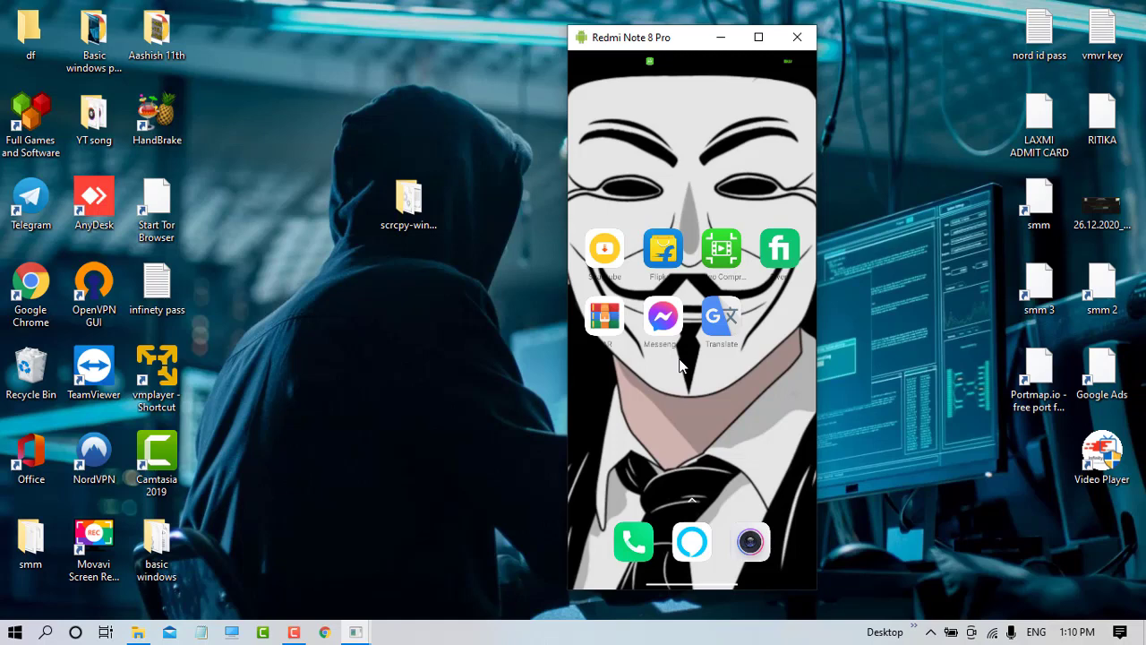
pyautogui.scroll(5, 679, 365)
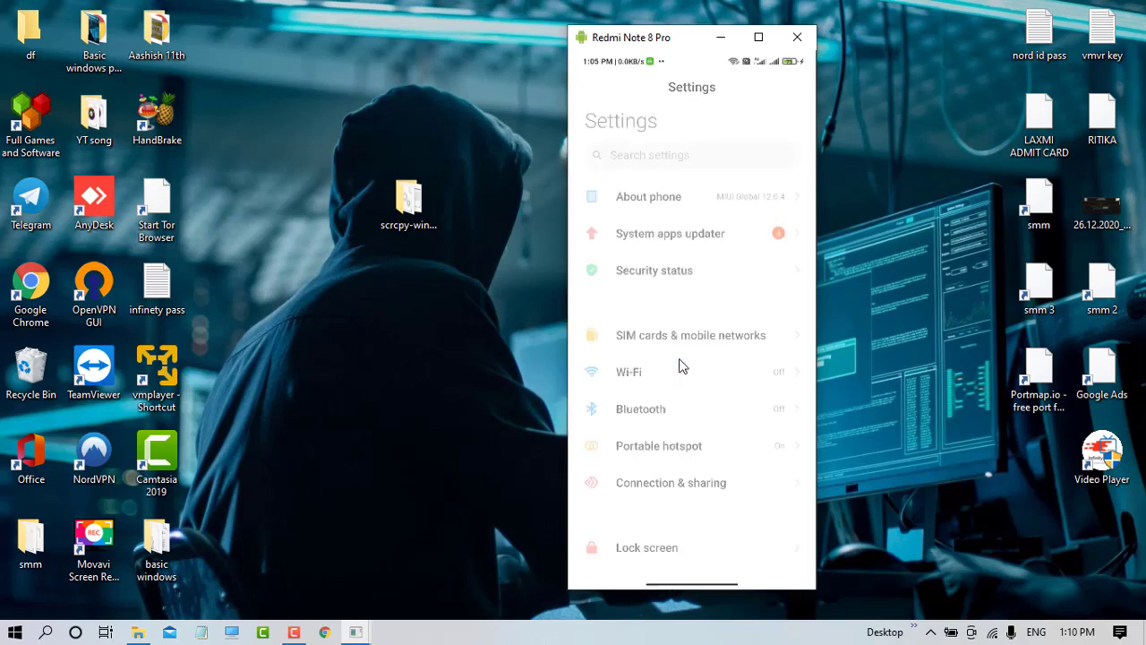
# - View the Second space page in the phone's settings and return to the home screen
pyautogui.scroll(-3, 678, 366)
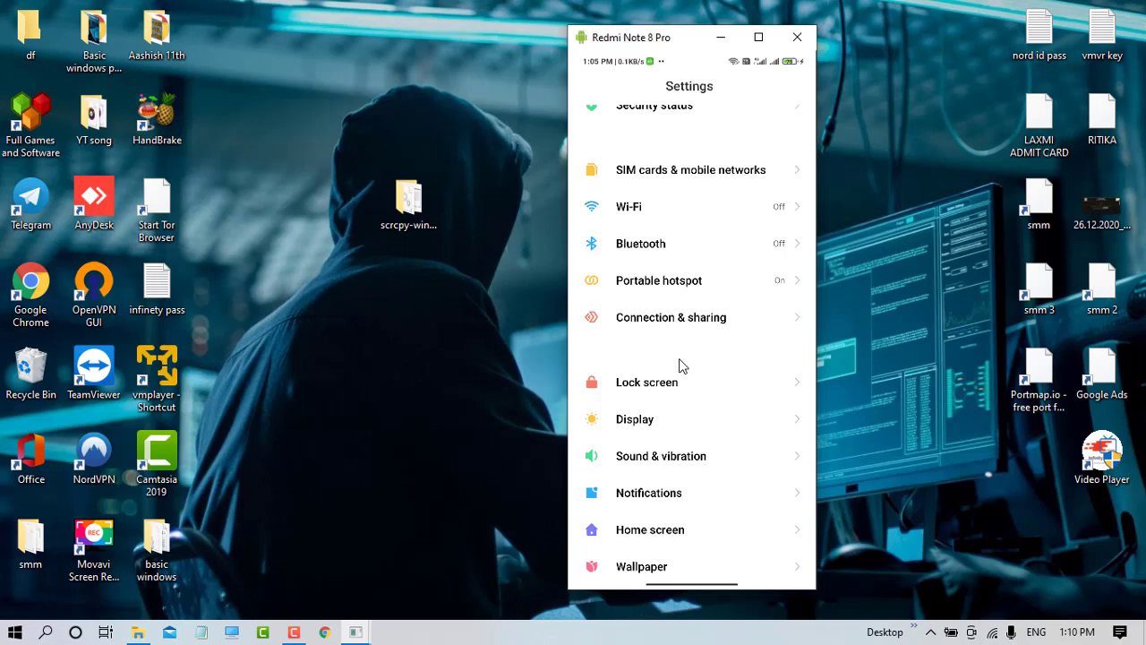
pyautogui.scroll(-5, 679, 366)
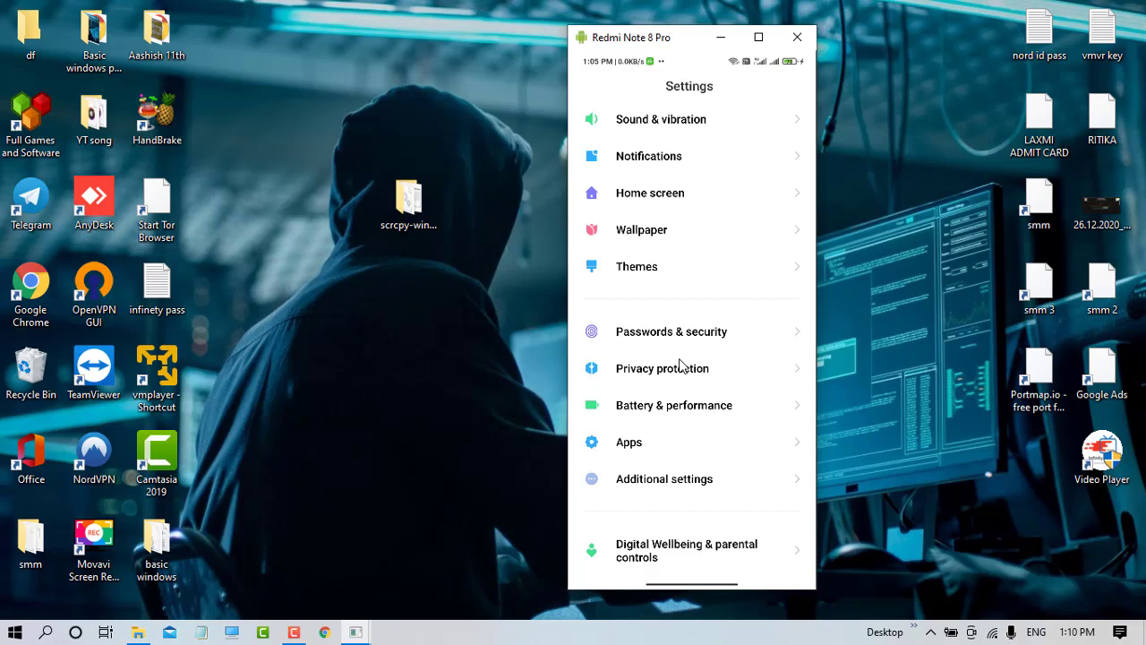
pyautogui.scroll(2, 678, 364)
pyautogui.scroll(-4, 678, 364)
pyautogui.scroll(-5, 679, 364)
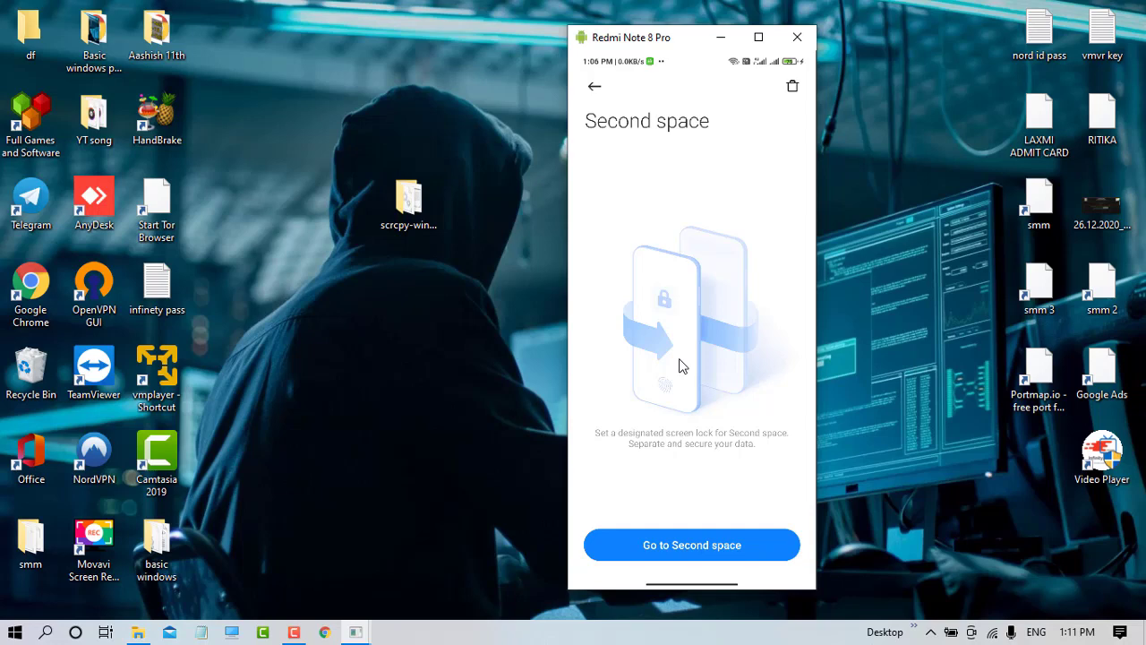
pyautogui.rightClick(679, 365)
pyautogui.rightClick(678, 366)
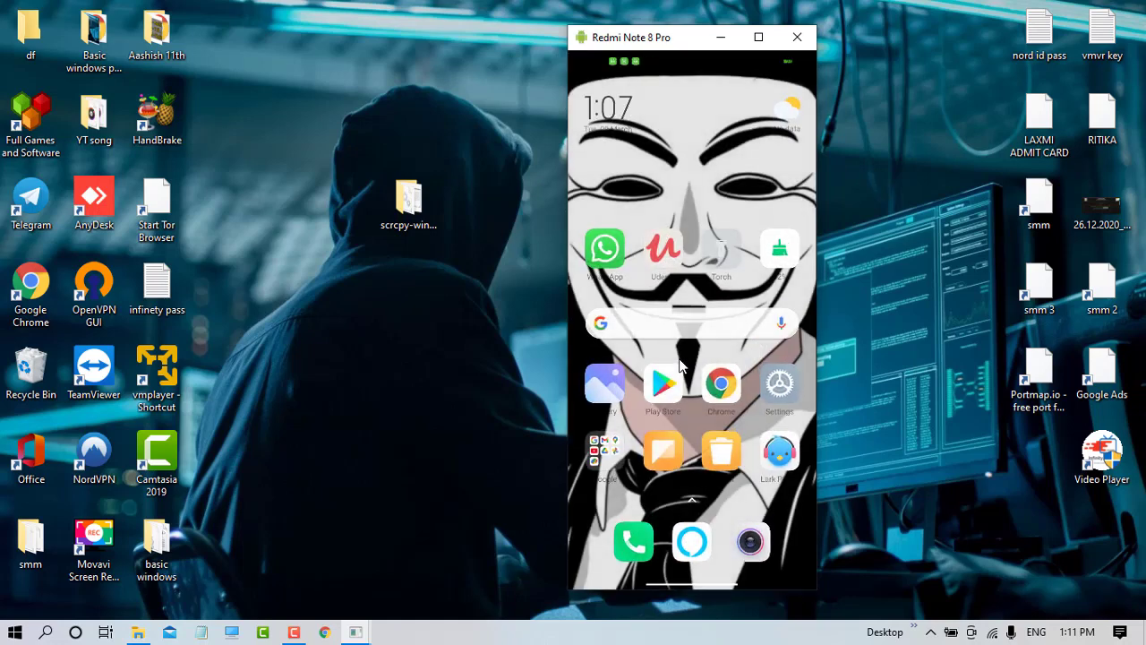
# - Search the phone's Play Store for "vmos"
pyautogui.click(679, 359)
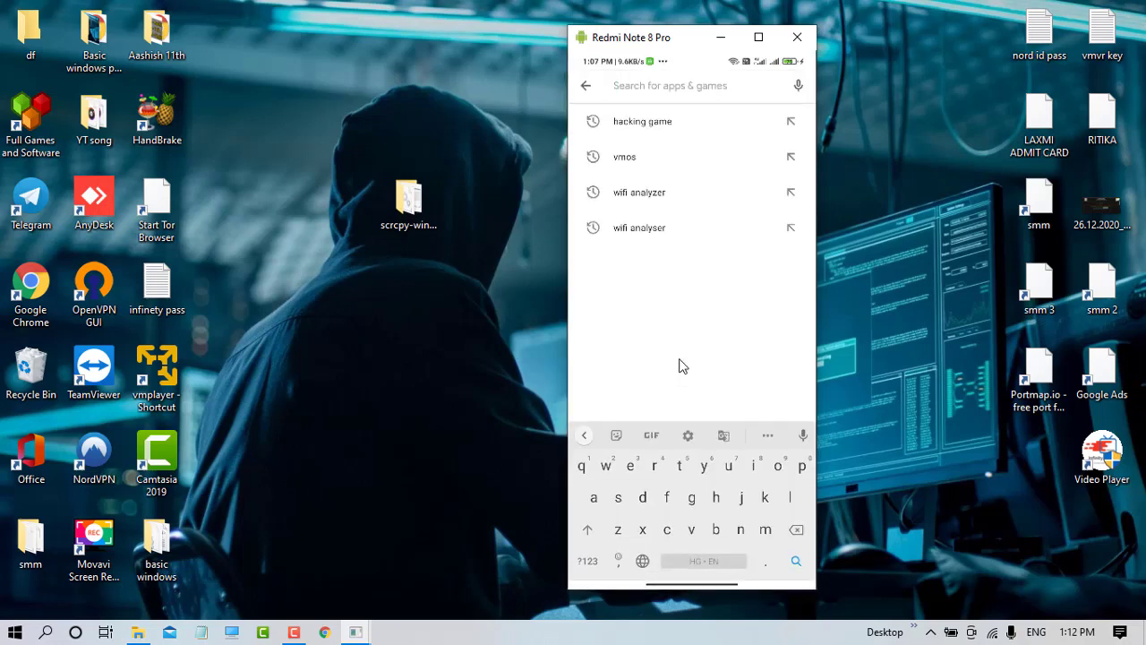
pyautogui.write('v')
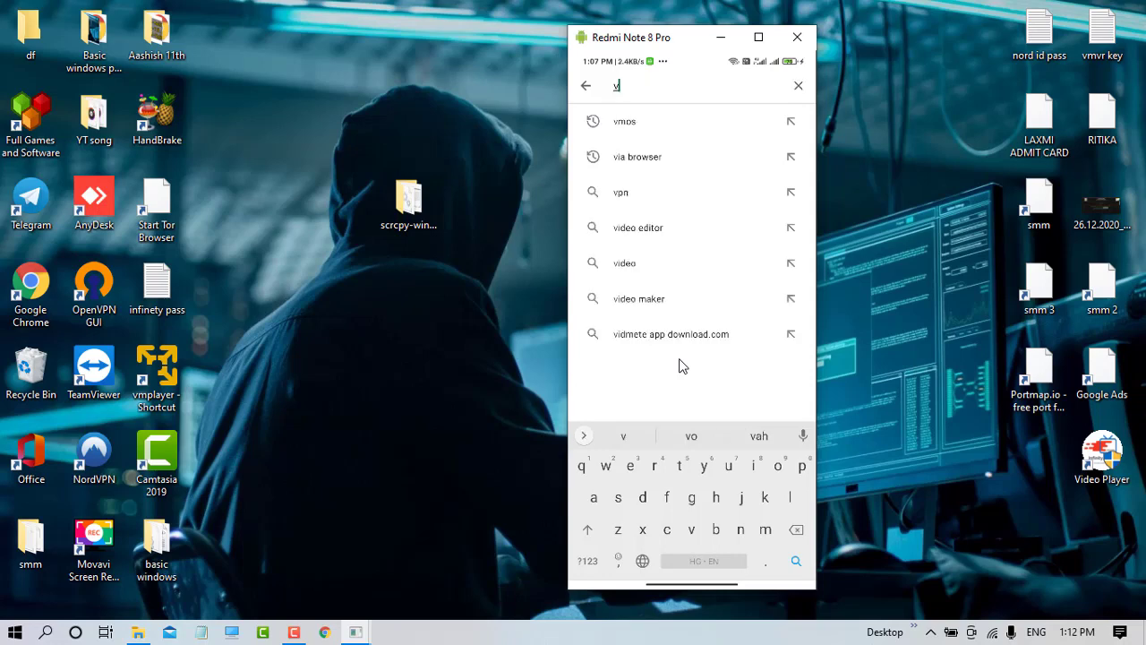
pyautogui.write('mos')
pyautogui.press('Return')
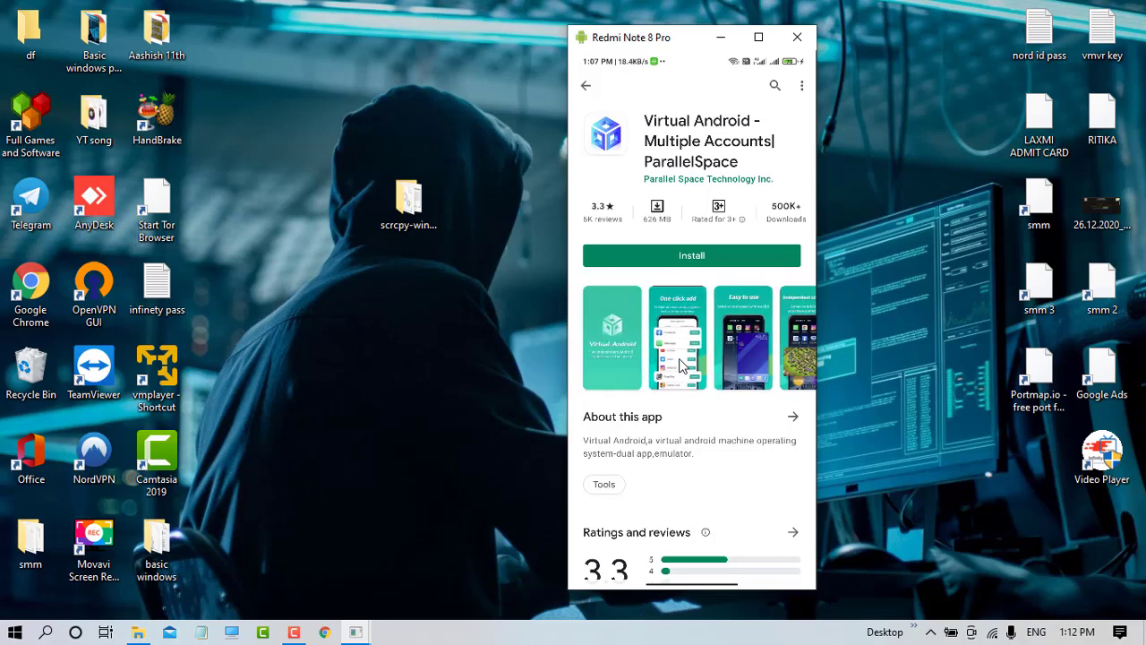
# - Examine a preview image and the user reviews in the Virtual Android app listing, and return to the search results
pyautogui.click(679, 360)
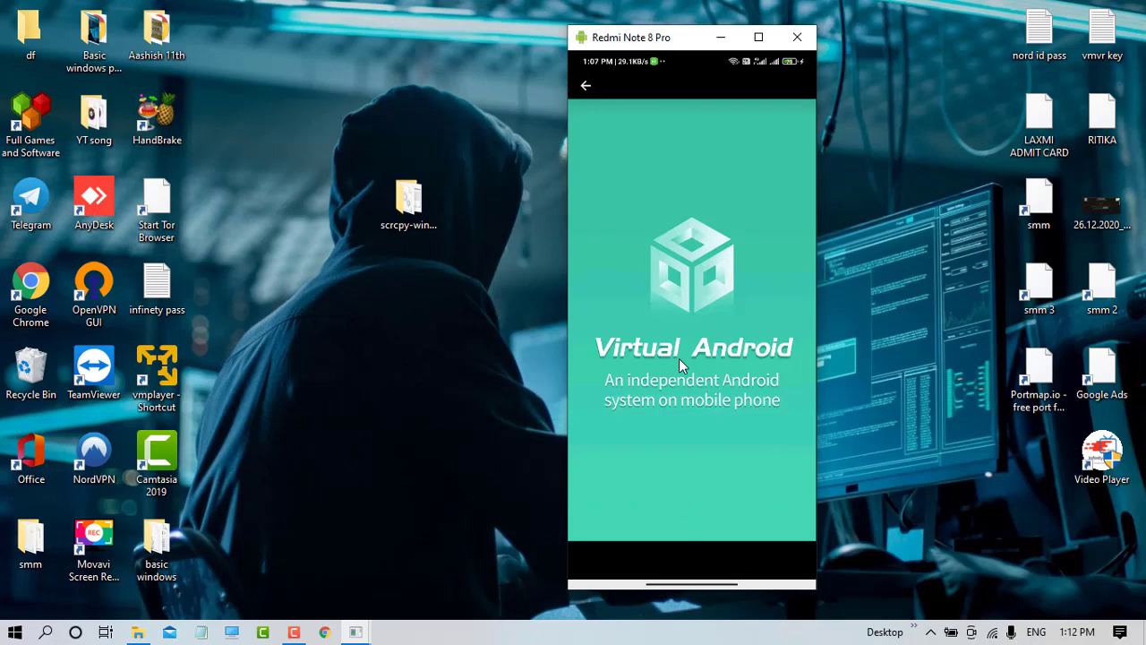
pyautogui.rightClick(678, 358)
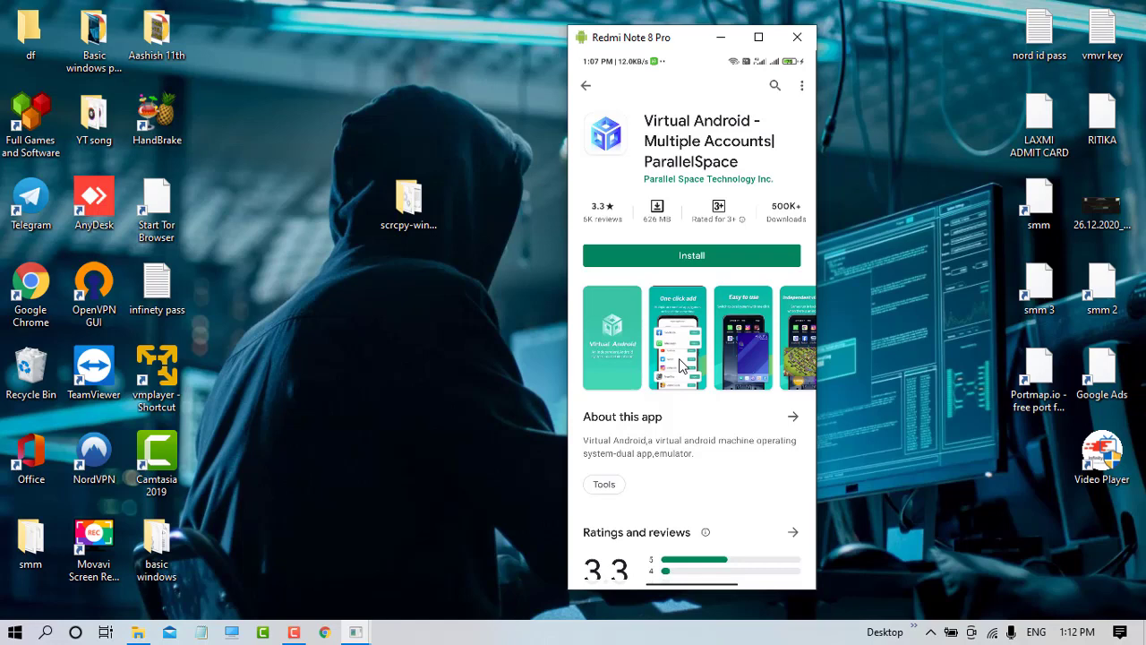
pyautogui.scroll(-10, 678, 363)
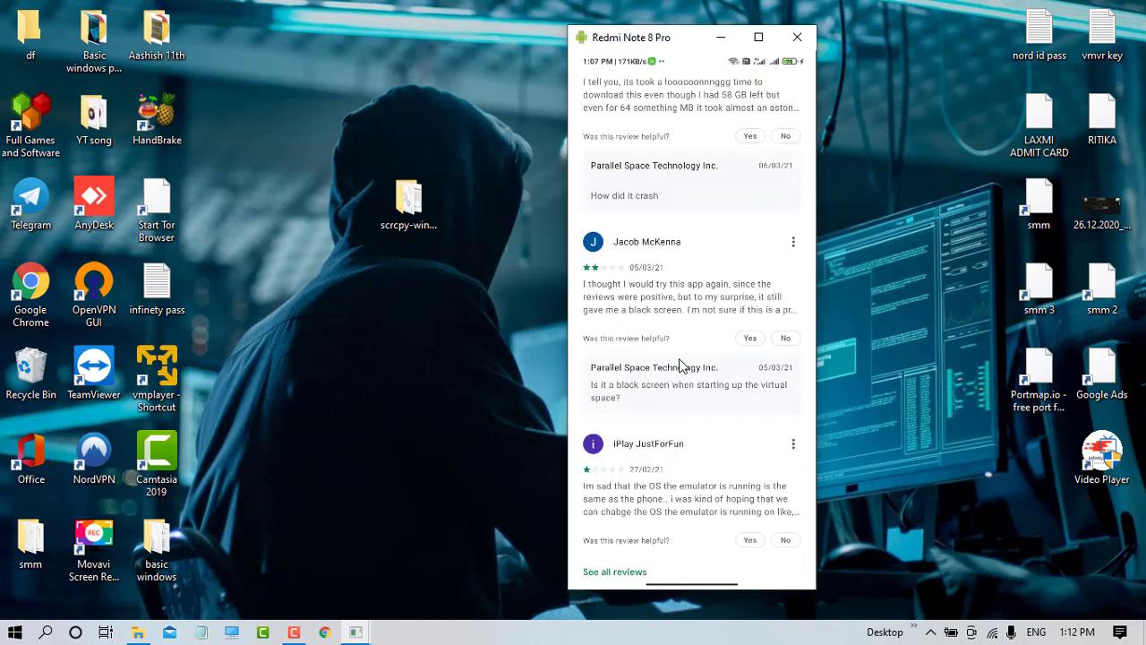
pyautogui.scroll(10, 679, 362)
pyautogui.rightClick(679, 362)
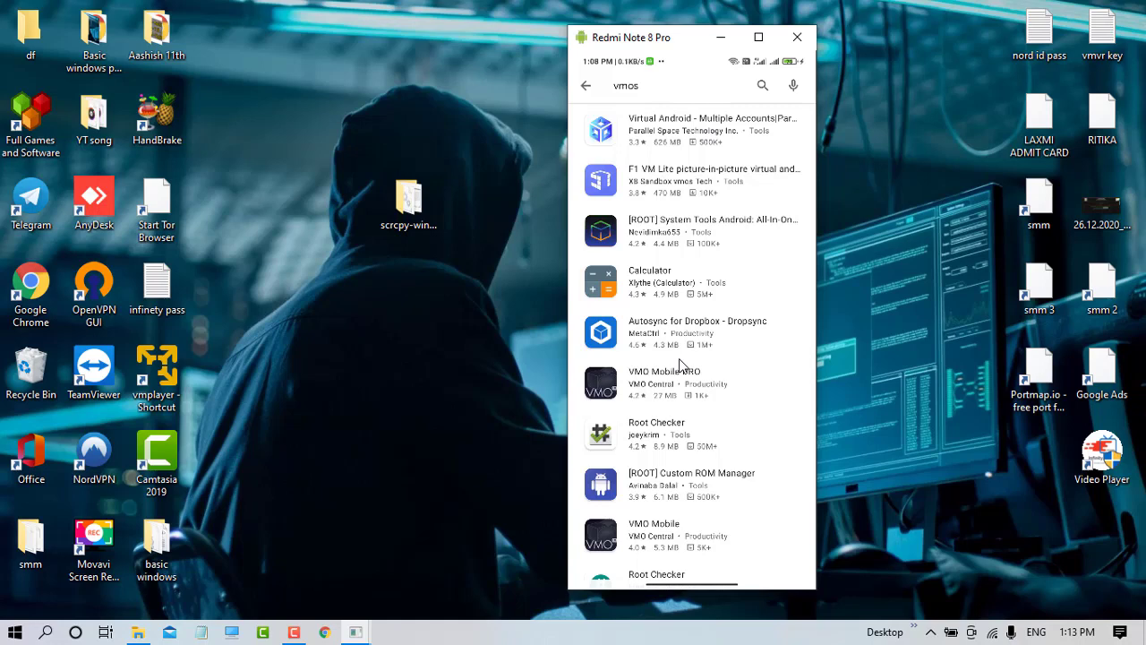
# - Look through the vmos search results and leave the Play Store for the home screen
pyautogui.scroll(-5, 679, 363)
pyautogui.scroll(5, 679, 363)
pyautogui.rightClick(679, 363)
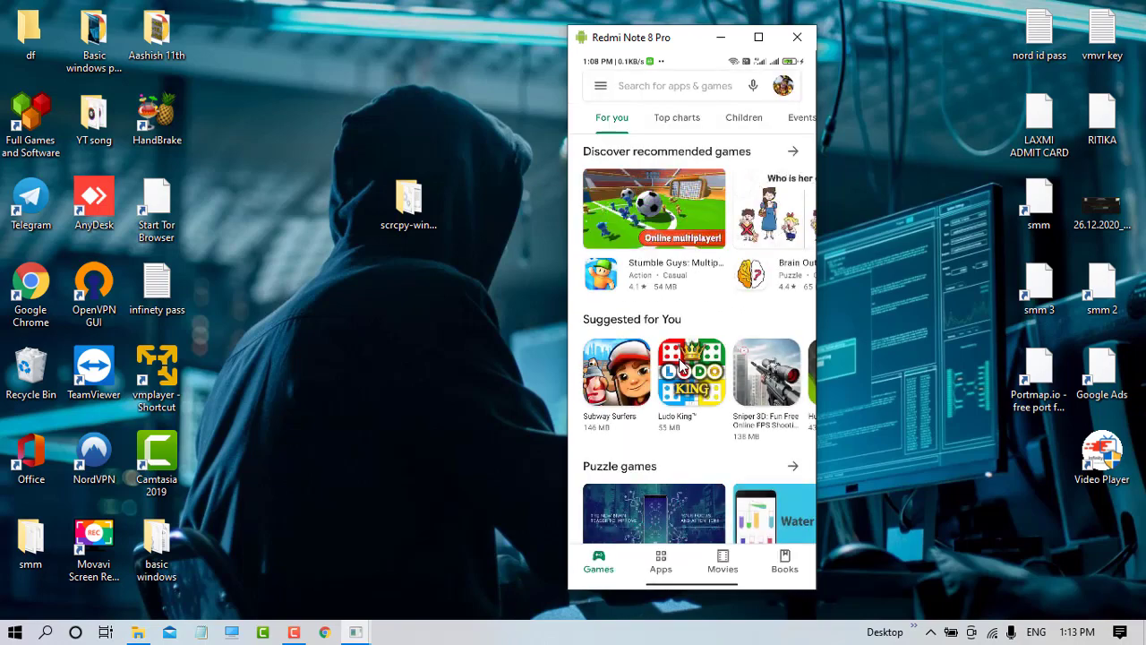
pyautogui.rightClick(678, 363)
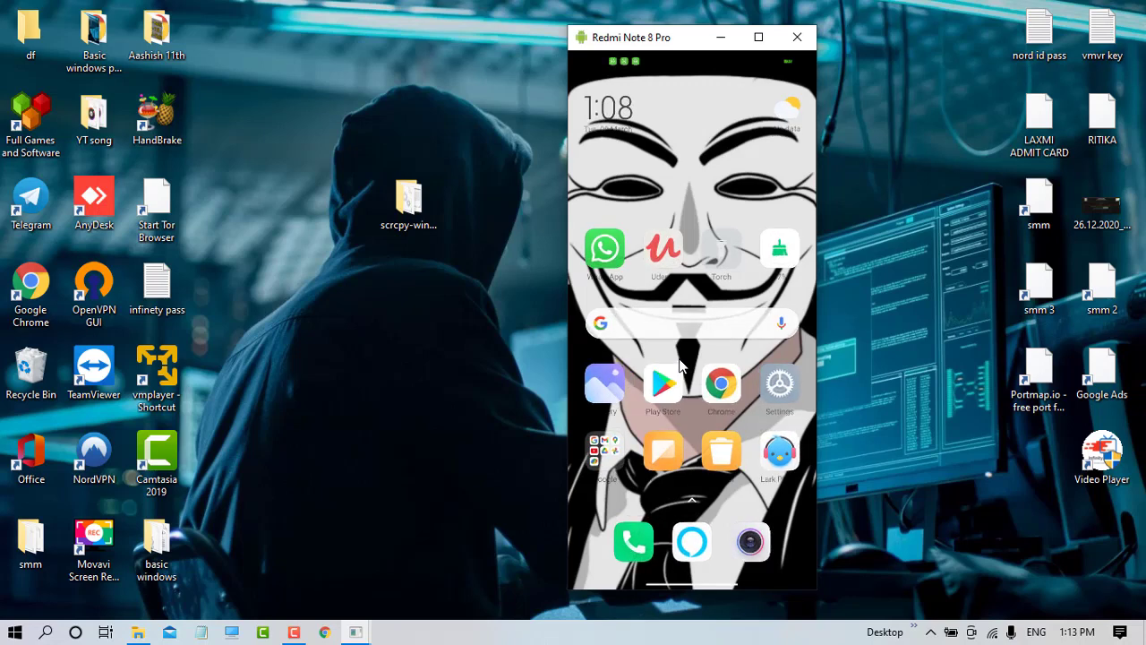
# - Glance at the next home screen page and lock the phone from the mirror window
pyautogui.scroll(-1, 679, 363)
pyautogui.scroll(1, 678, 362)
pyautogui.hotkey('alt', 'p')
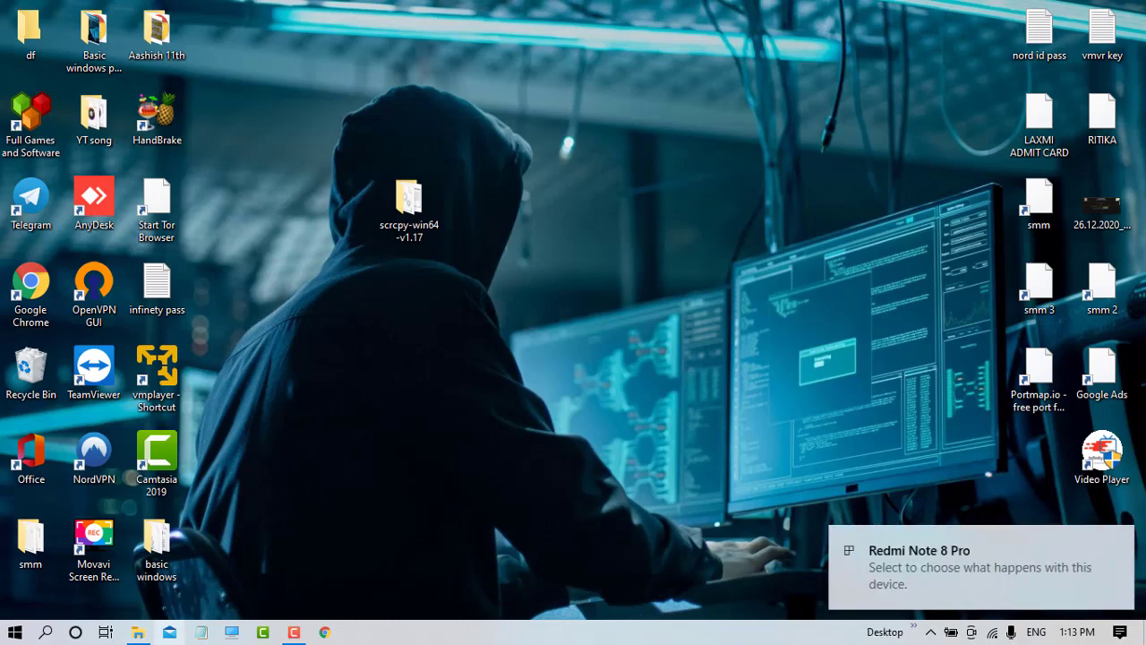
# - Launch scrcpy from the scrcpy-win64-v1.17 folder and minimize its console and the folder window
pyautogui.doubleClick(409, 202)
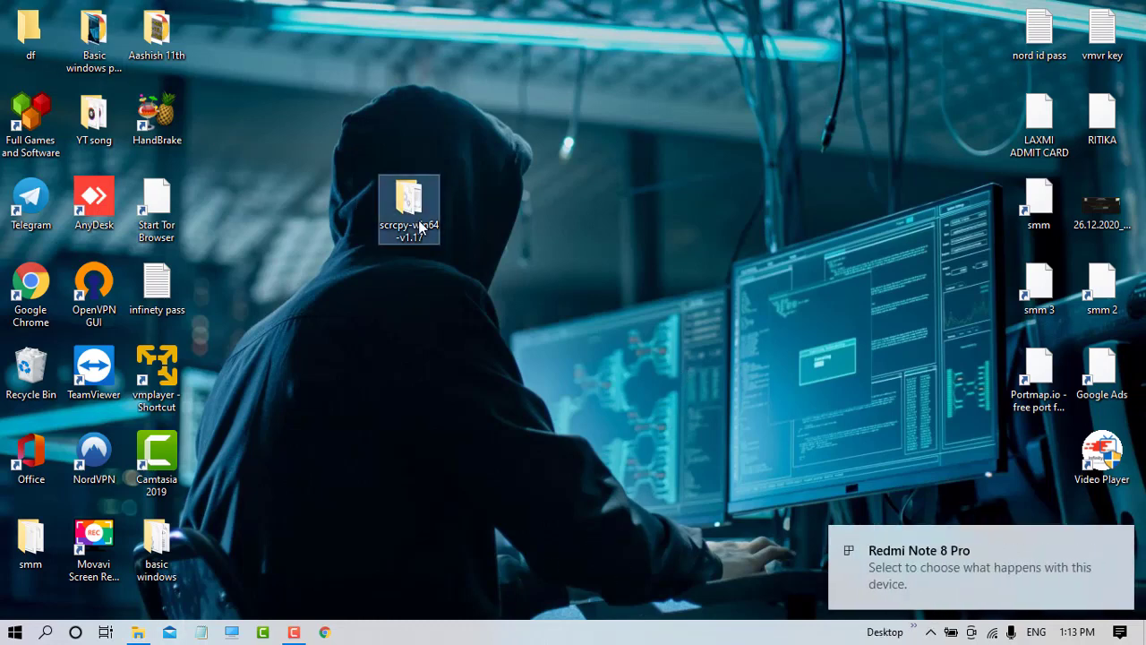
pyautogui.doubleClick(260, 347)
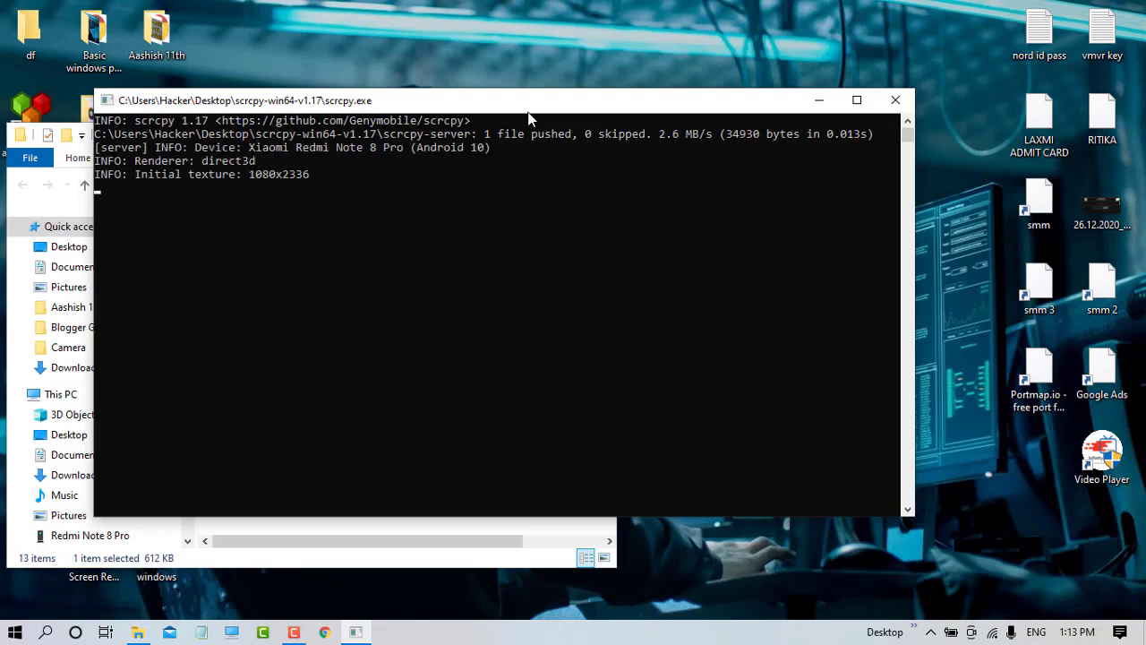
pyautogui.click(818, 101)
pyautogui.click(360, 151)
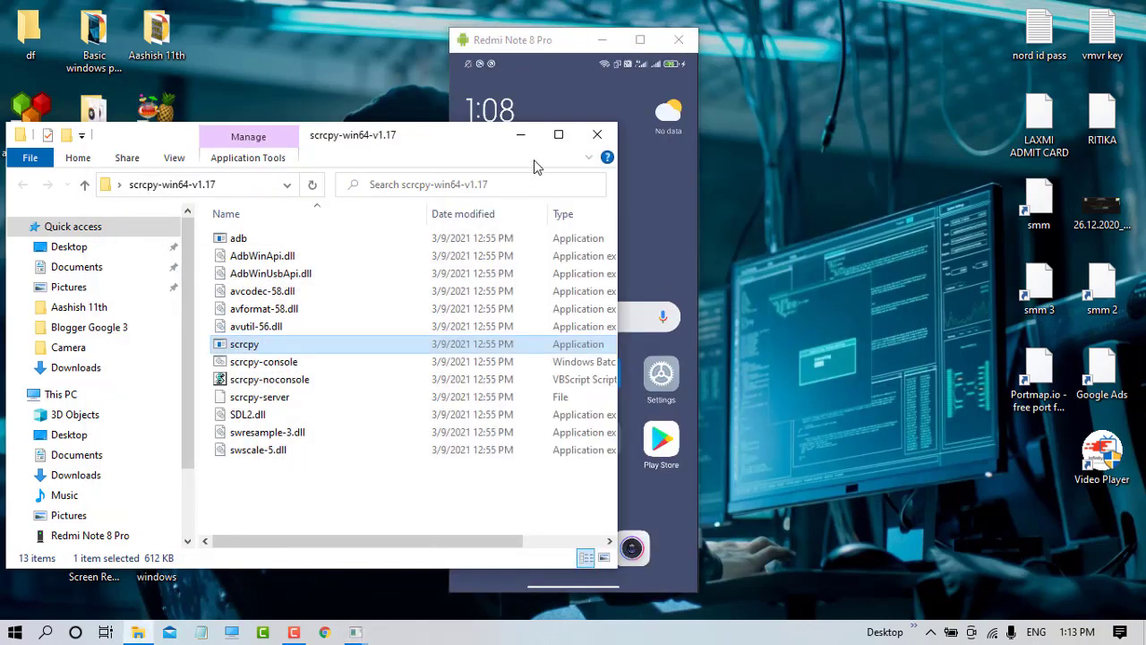
pyautogui.click(520, 137)
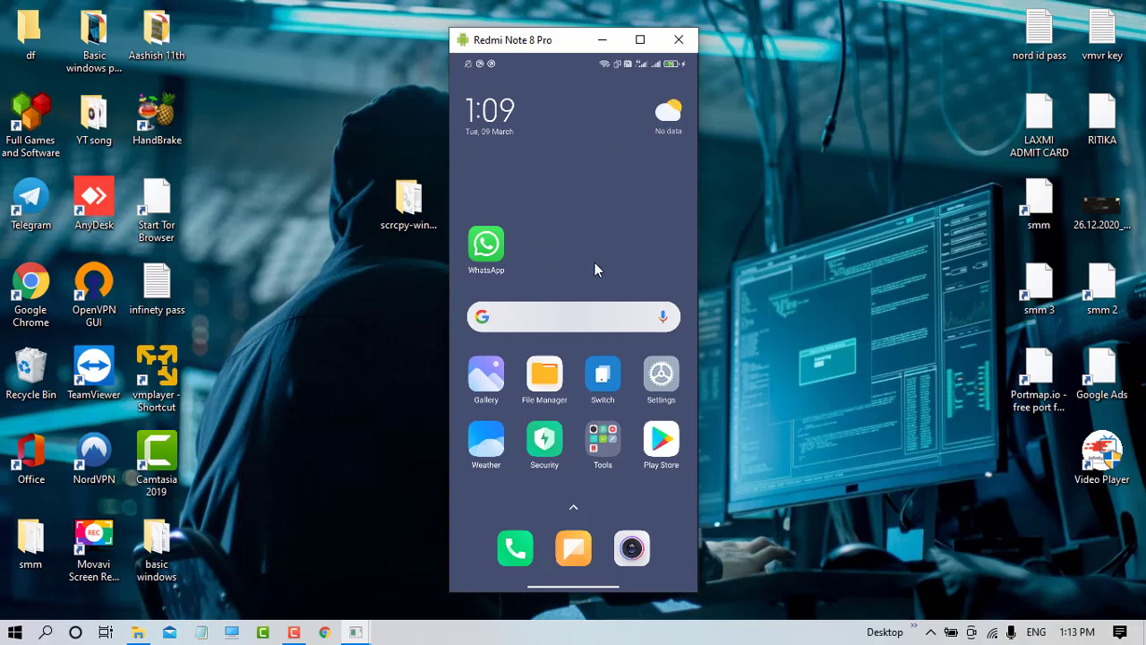
# - Look through the home screen pages of the phone space with the plain blue background
pyautogui.scroll(-1, 595, 262)
pyautogui.scroll(1, 595, 262)
pyautogui.scroll(-1, 599, 250)
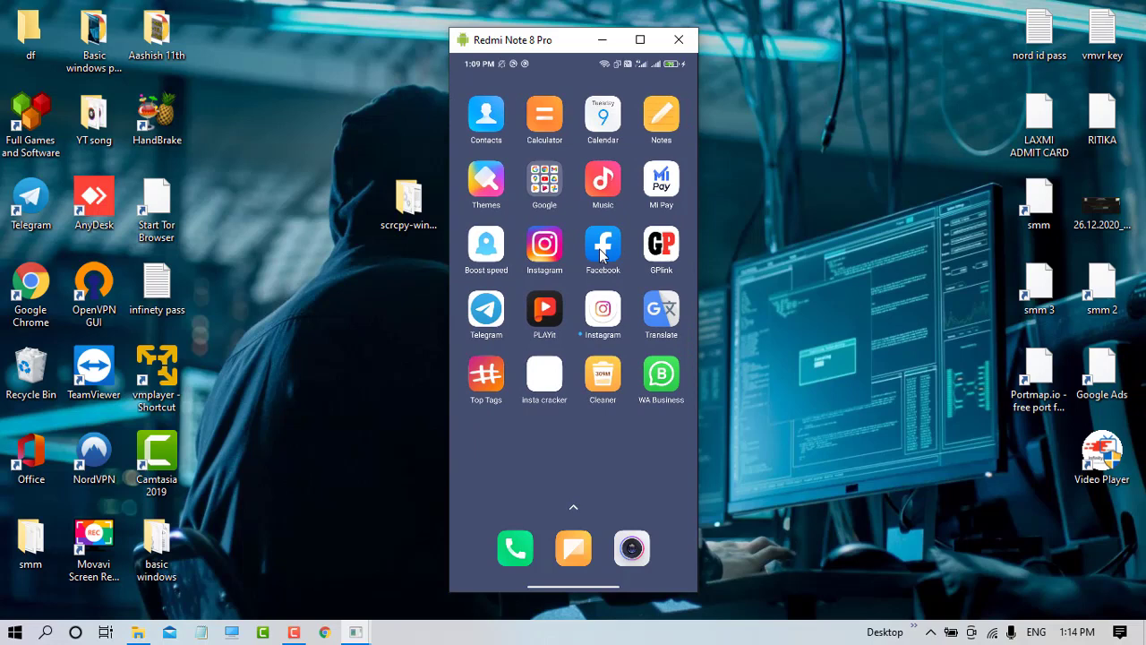
pyautogui.scroll(1, 601, 255)
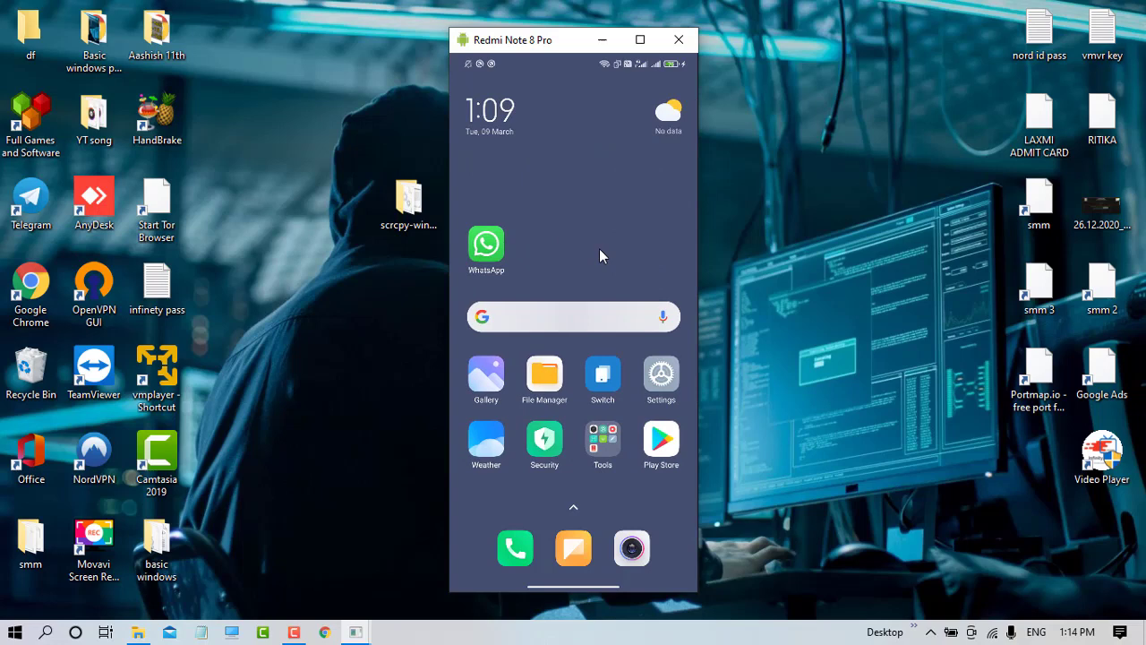
# - Lock the phone and wake it again to its lock screen
pyautogui.hotkey('alt', 'p')
pyautogui.hotkey('alt', 'p')
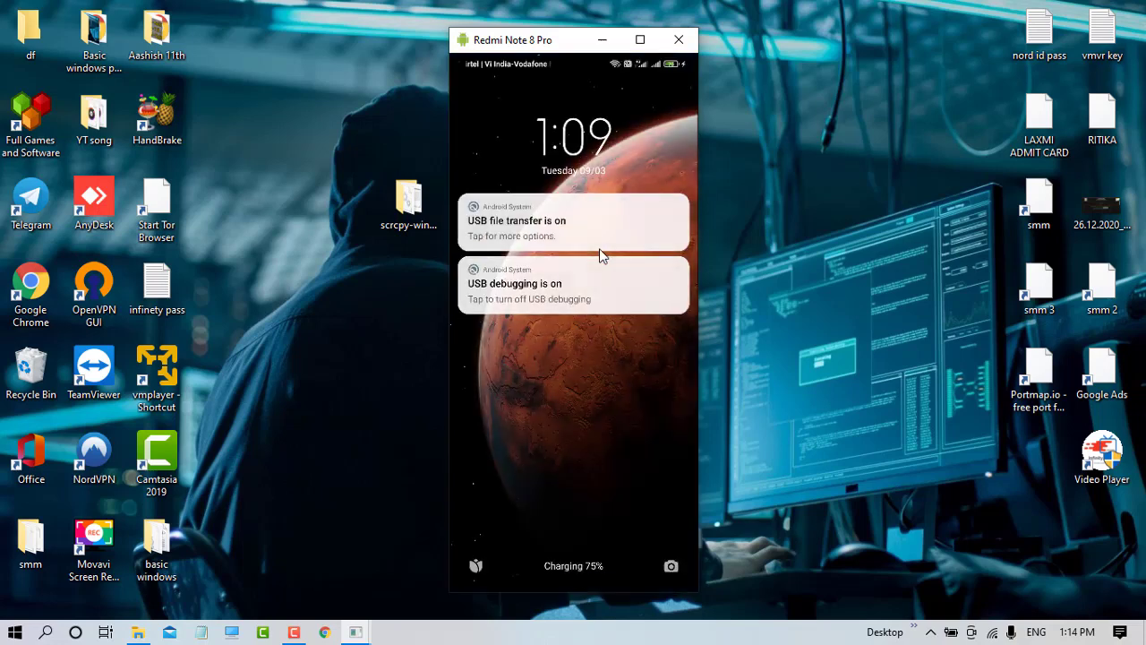
pyautogui.scroll(-1, 599, 248)
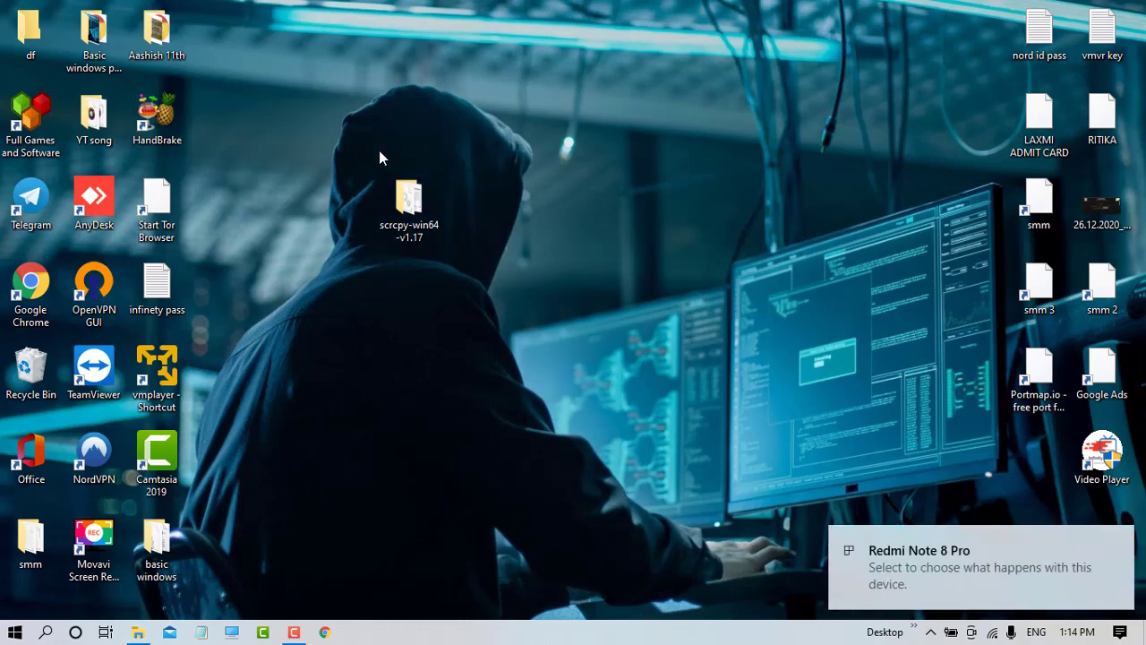
# - Relaunch scrcpy from the scrcpy-win64-v1.17 folder and check the home screen pages of the mirrored phone
pyautogui.doubleClick(407, 198)
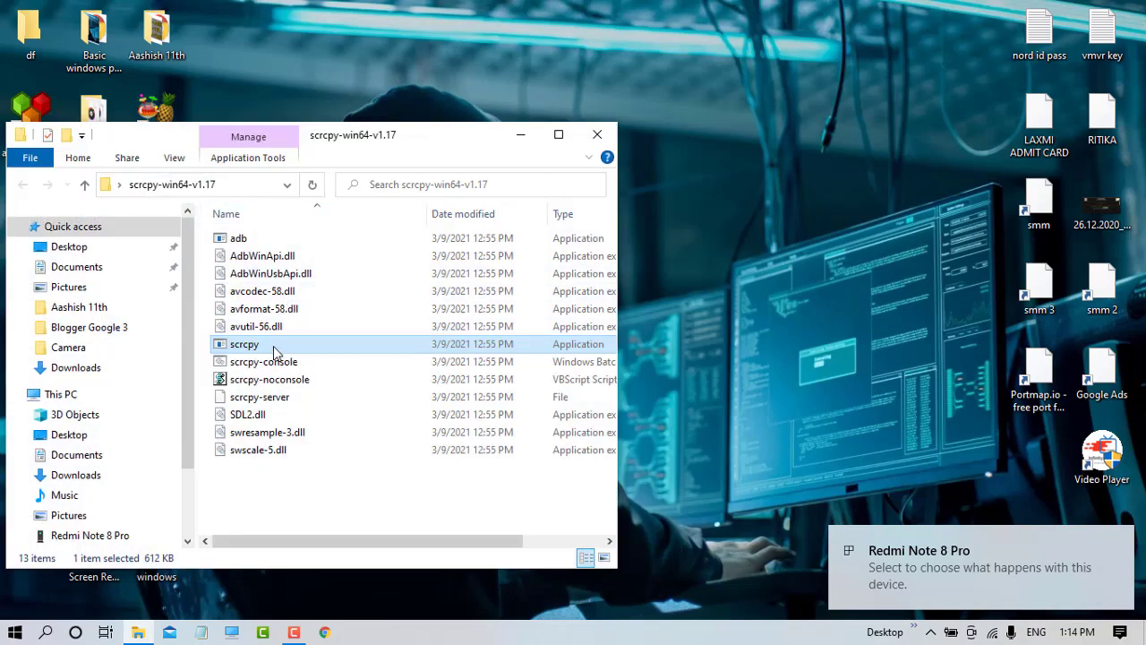
pyautogui.doubleClick(276, 346)
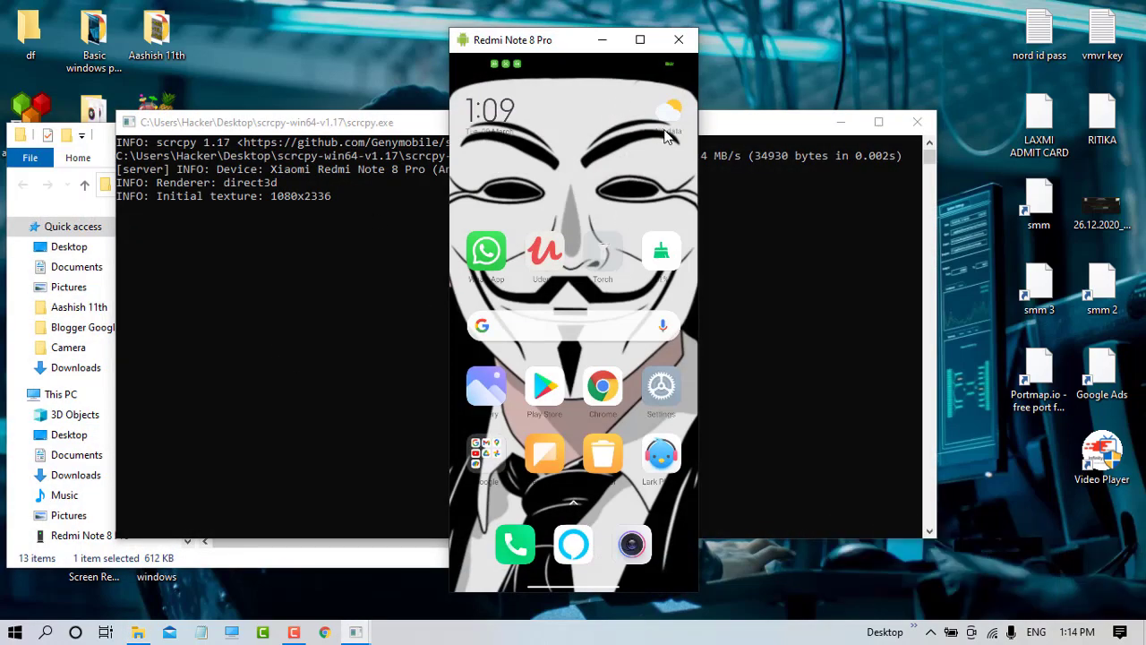
pyautogui.moveTo(667, 251); pyautogui.dragTo(636, 226)
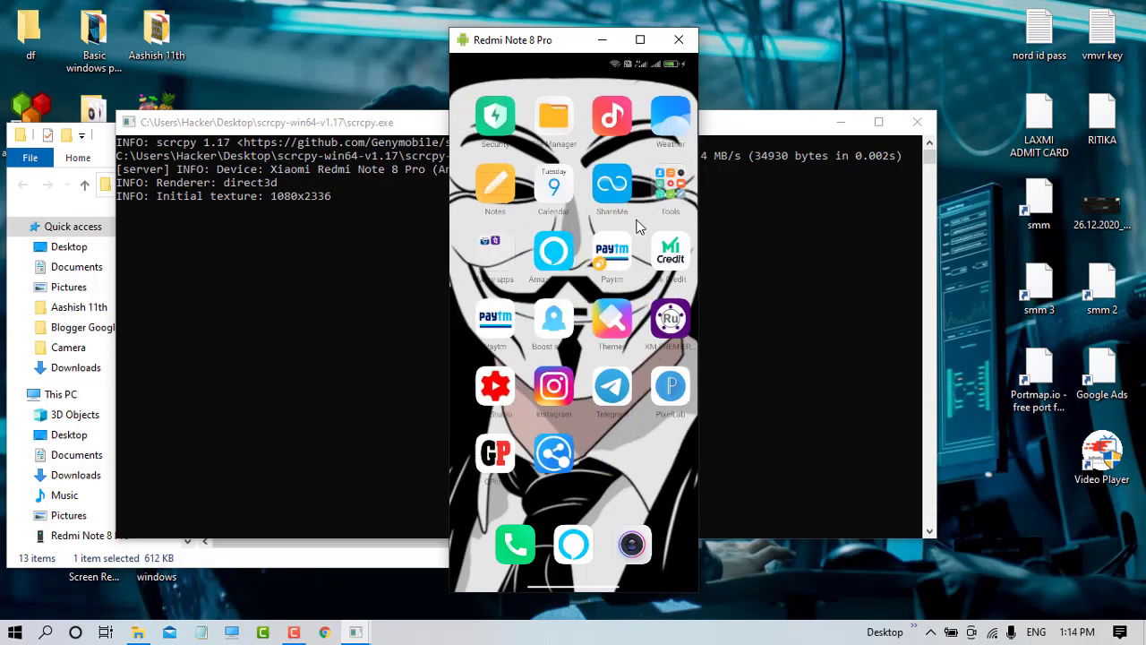
pyautogui.scroll(1, 672, 89)
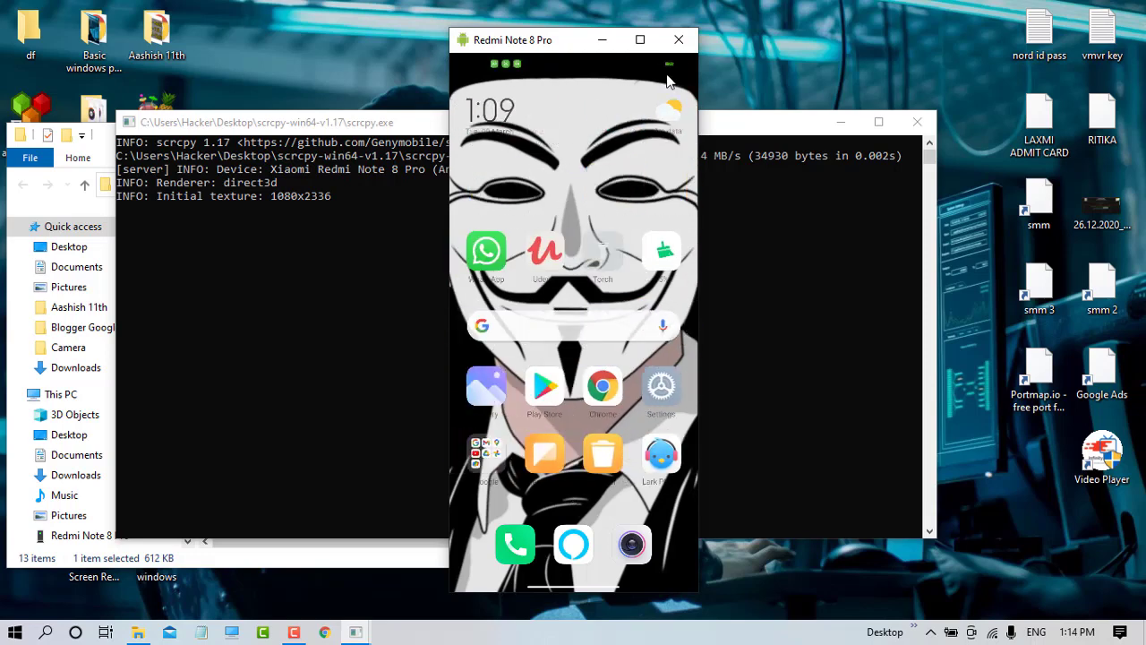
# - Open and close the phone's notification shade a few times and return to the main home screen
pyautogui.moveTo(667, 80)
pyautogui.mouseDown()
pyautogui.moveTo(638, 74)
pyautogui.moveTo(647, 78)
pyautogui.mouseUp()
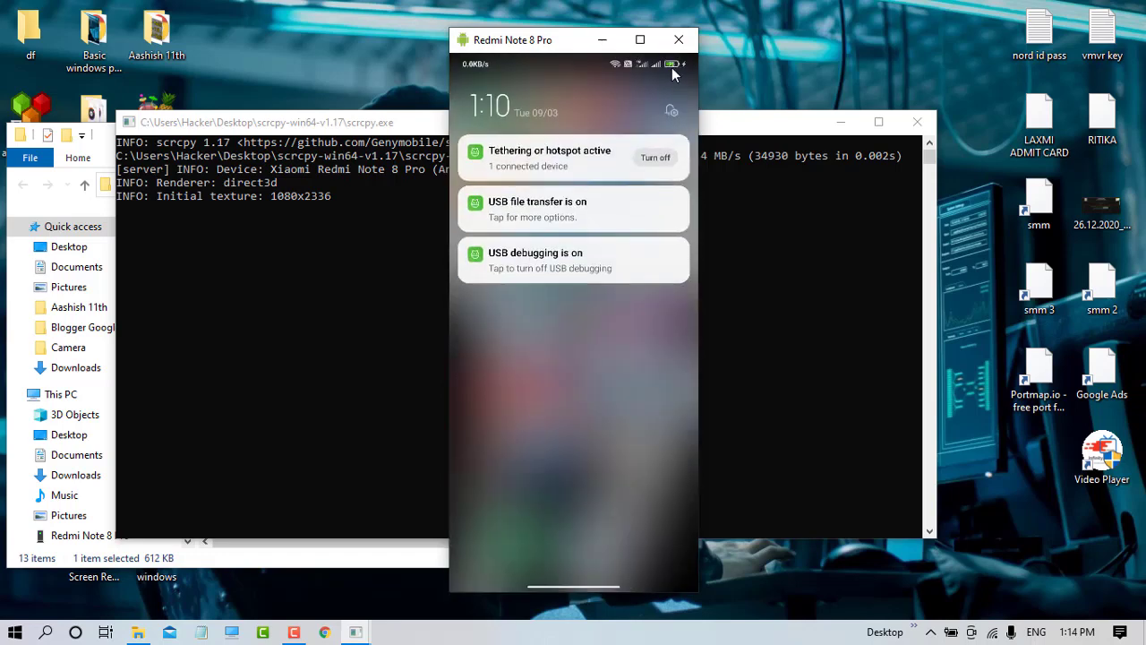
pyautogui.rightClick(678, 80)
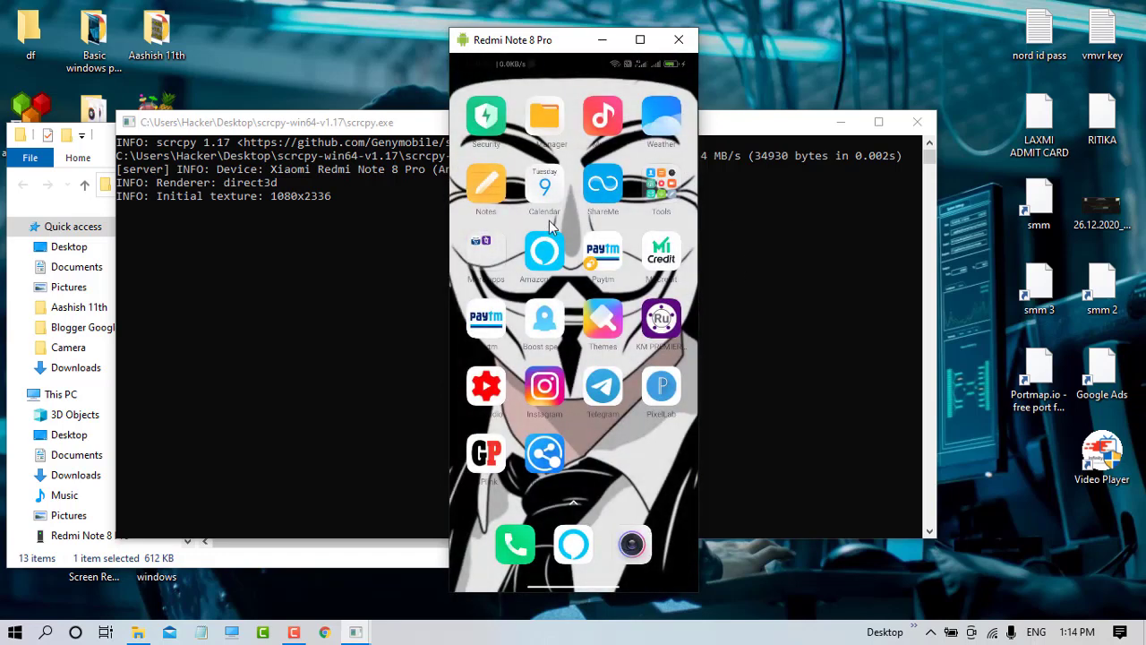
pyautogui.hotkey('alt', 'n')
pyautogui.rightClick(671, 104)
pyautogui.hotkey('alt', 'n')
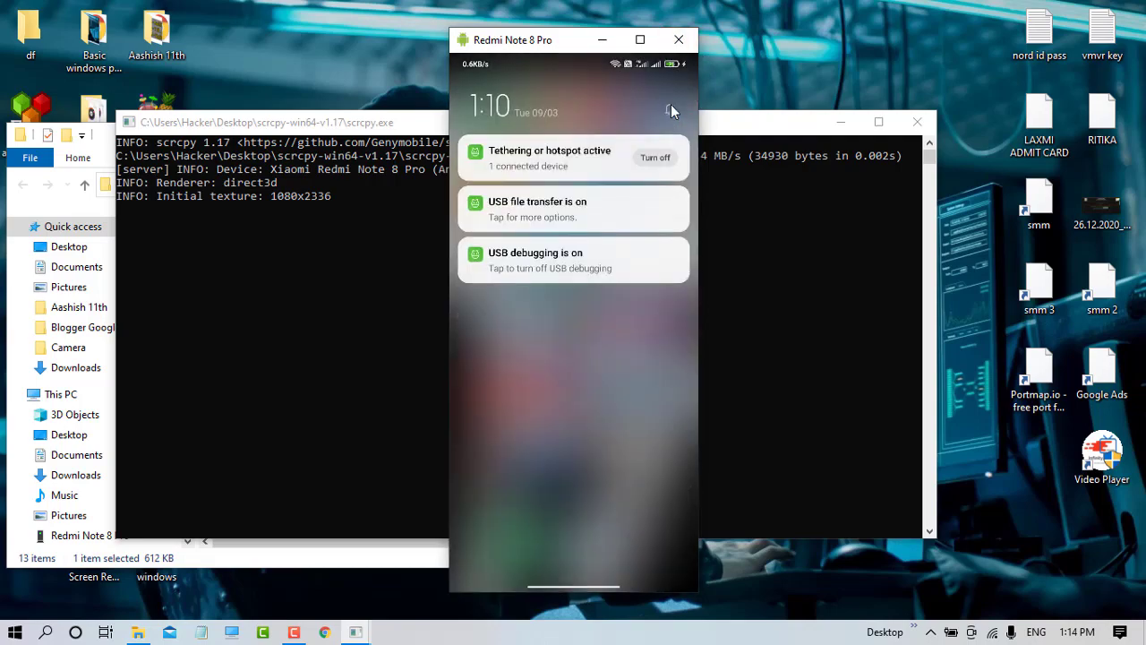
pyautogui.rightClick(671, 104)
pyautogui.hotkey('alt', 'h')
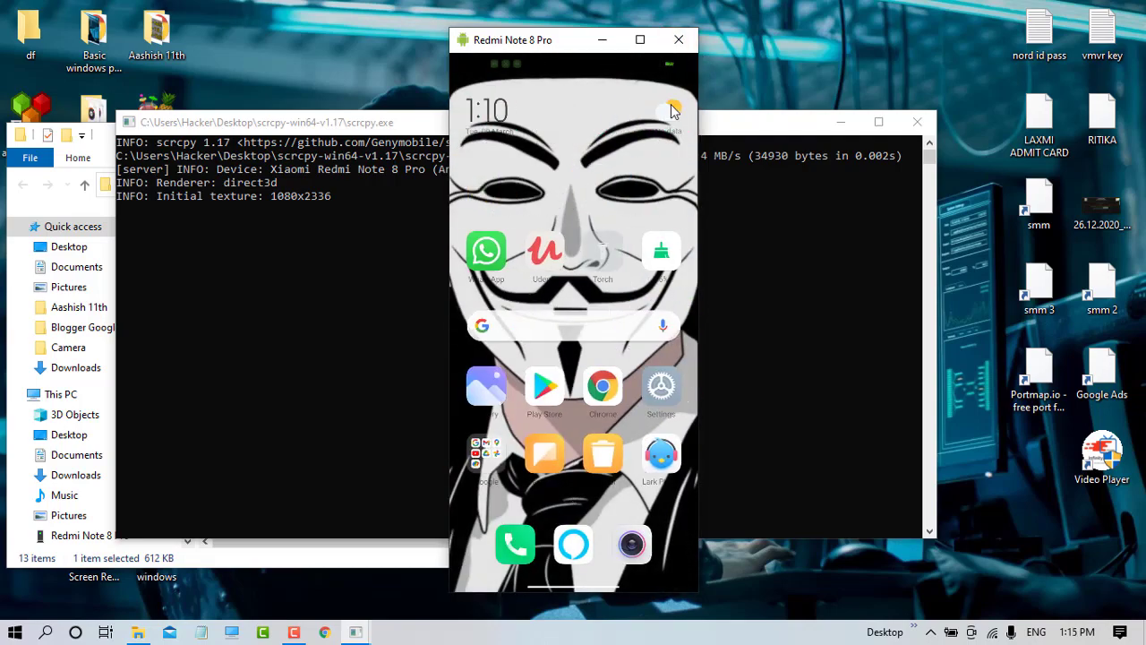
# - Check the phone's notification shade and the Special features page in Settings where Second space is offered, and return to the home screen
pyautogui.hotkey('alt', 'n')
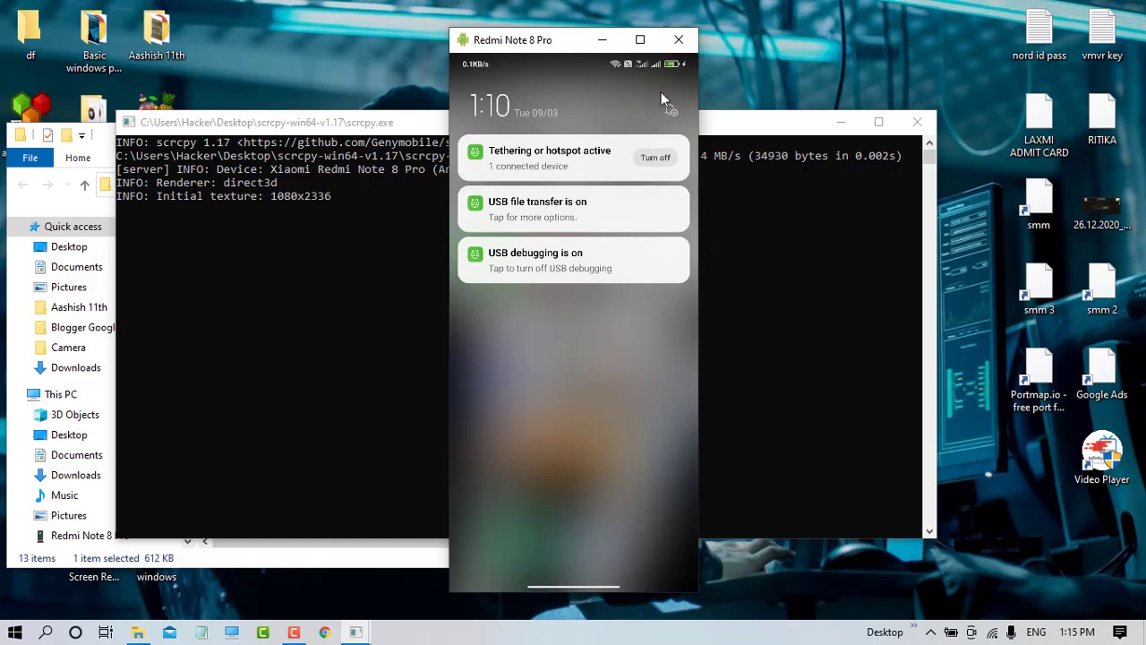
pyautogui.rightClick(569, 258)
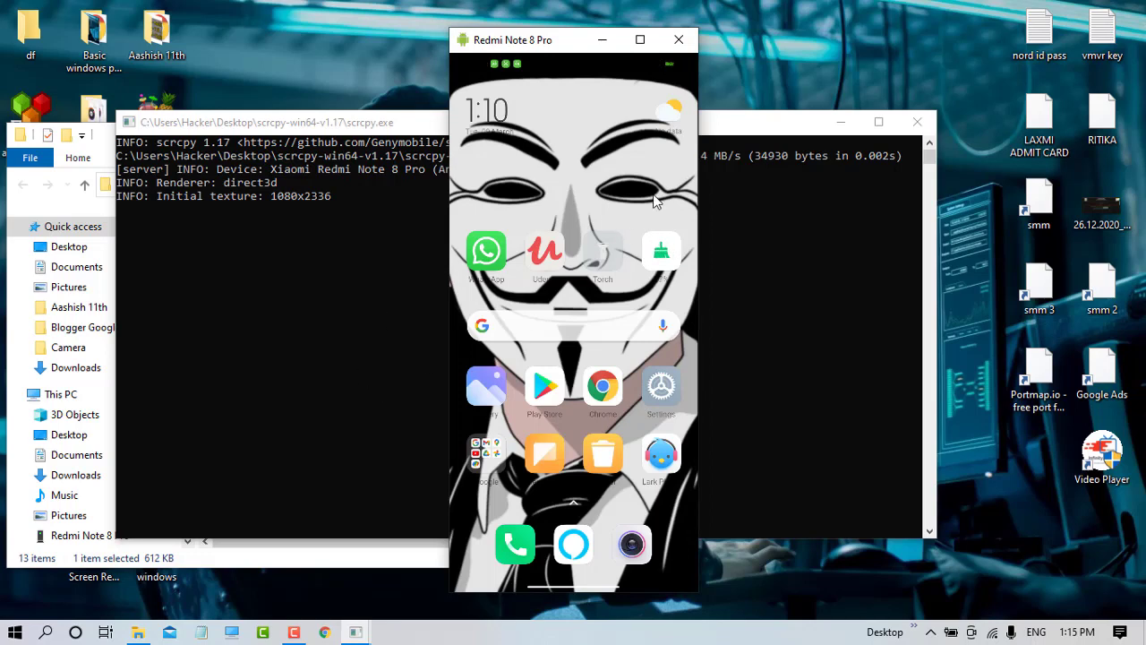
pyautogui.scroll(-1, 654, 201)
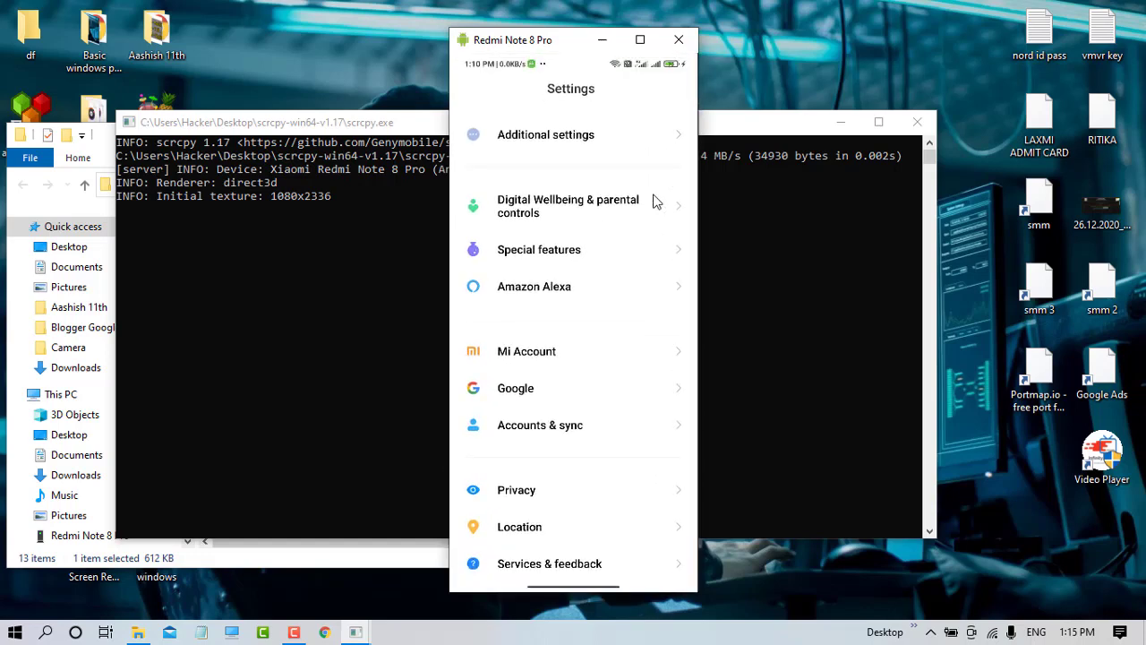
pyautogui.click(653, 199)
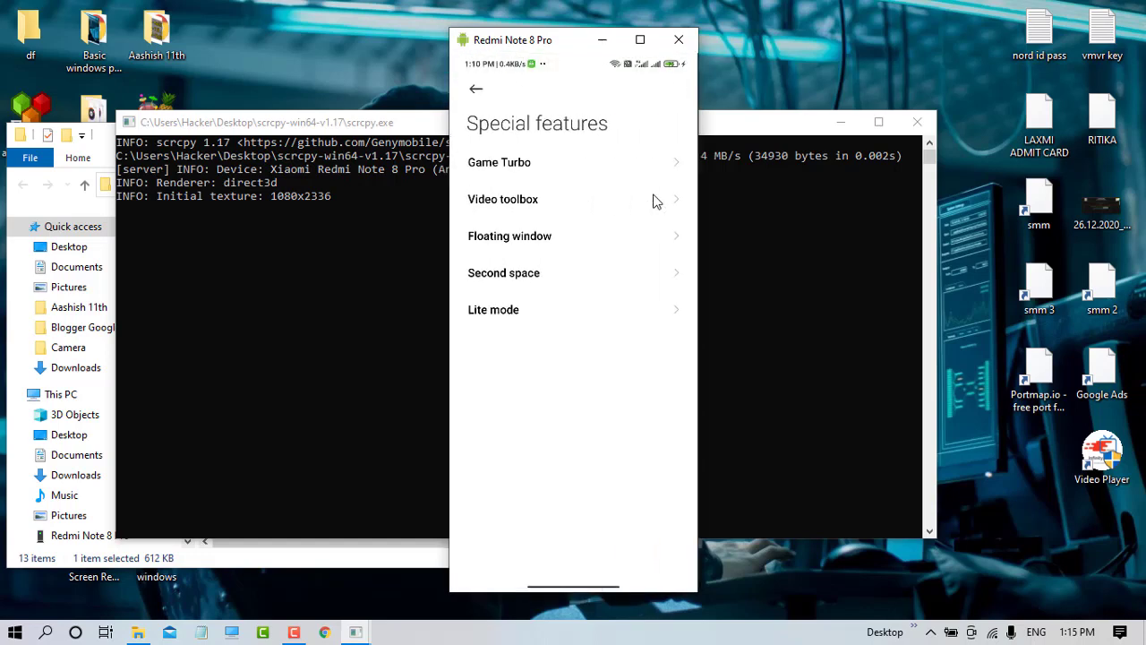
pyautogui.hotkey('alt', 'h')
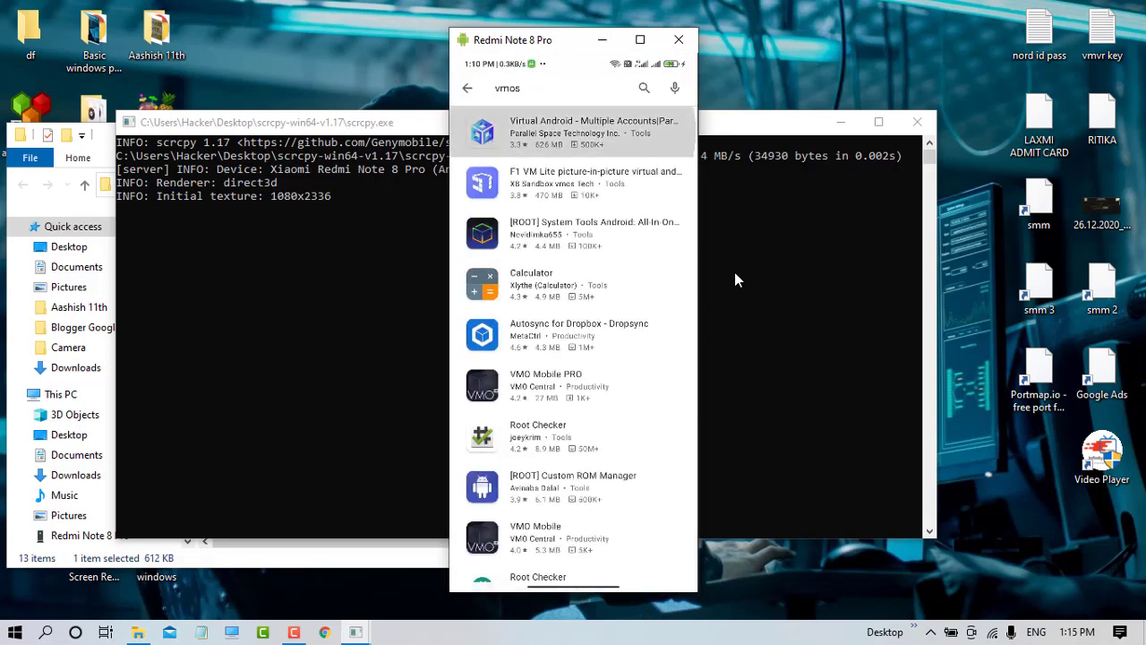
# - Close the mirrored phone window, the scrcpy console and the scrcpy-win64-v1.17 folder, and refresh the desktop
pyautogui.click(679, 39)
pyautogui.click(918, 122)
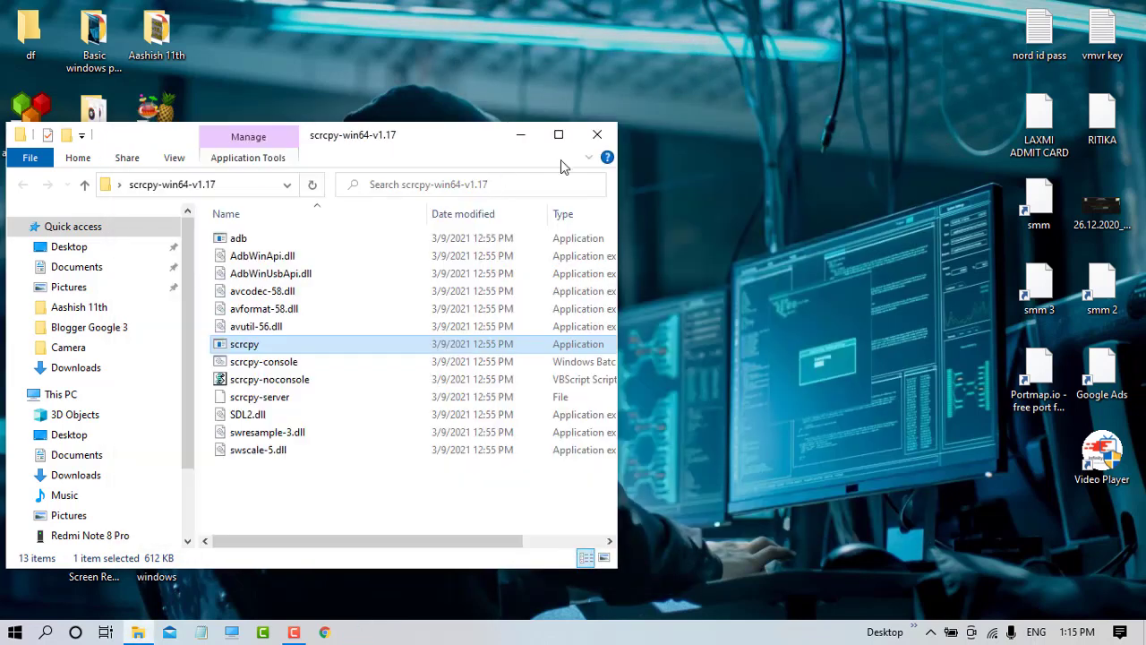
pyautogui.click(589, 137)
pyautogui.rightClick(555, 126)
pyautogui.click(618, 175)
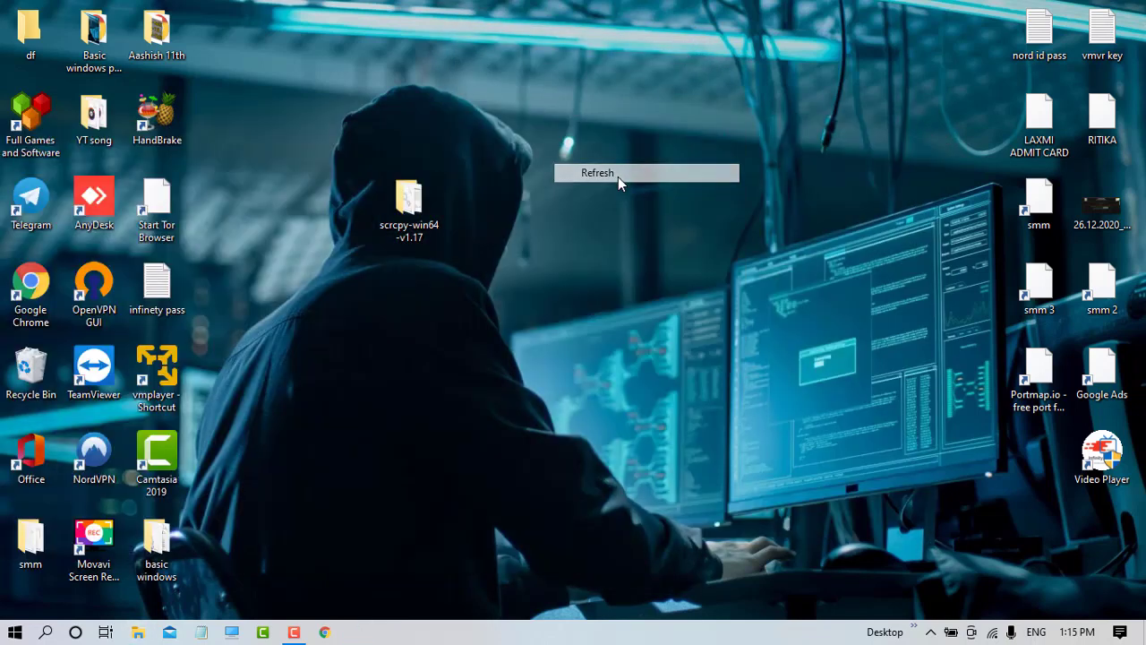